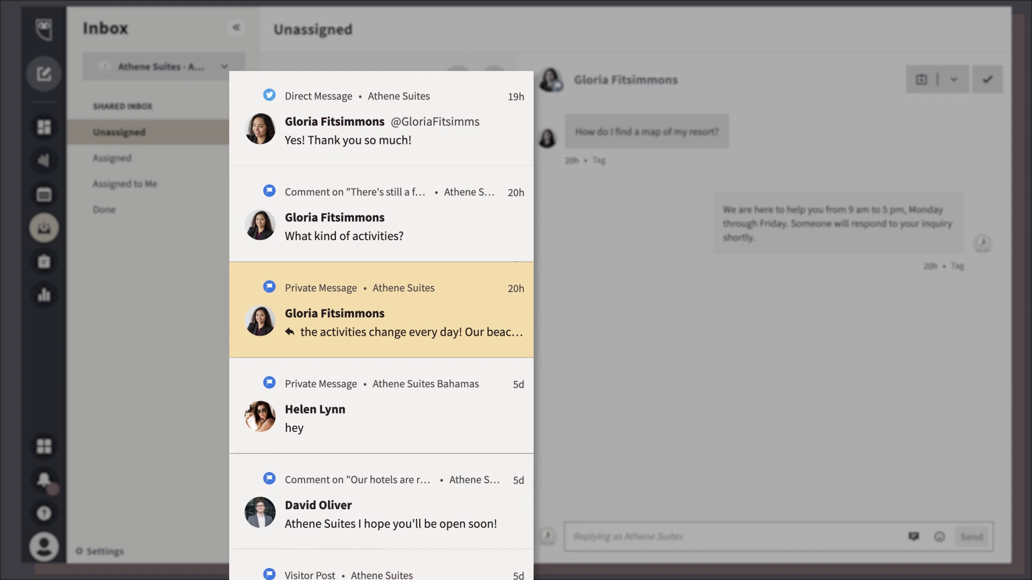
- Review the Social Network options in the inbox filters, then close the Filters panel
{"action": "left_click", "coordinate": [456, 81]}
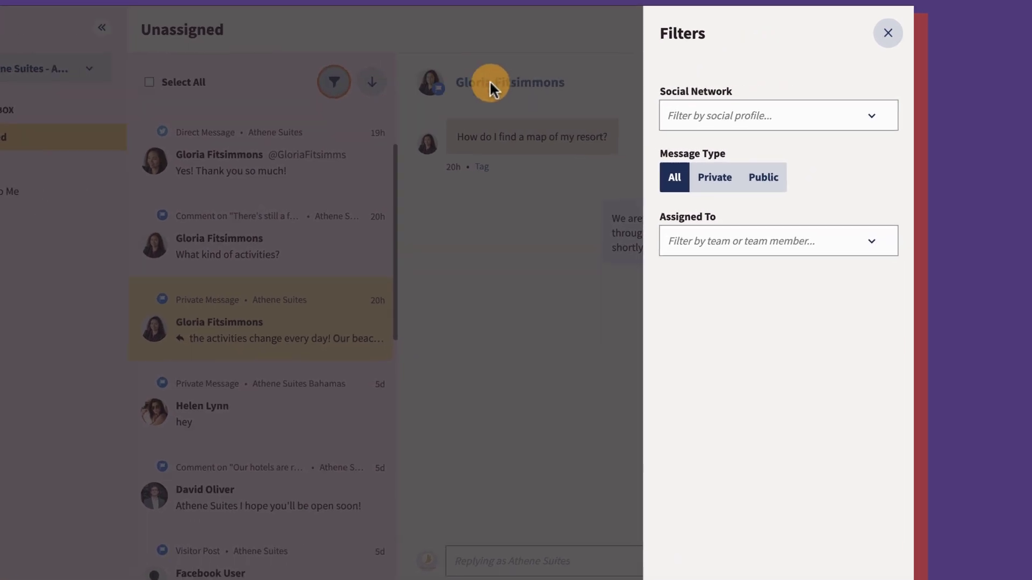
{"action": "left_click", "coordinate": [753, 121]}
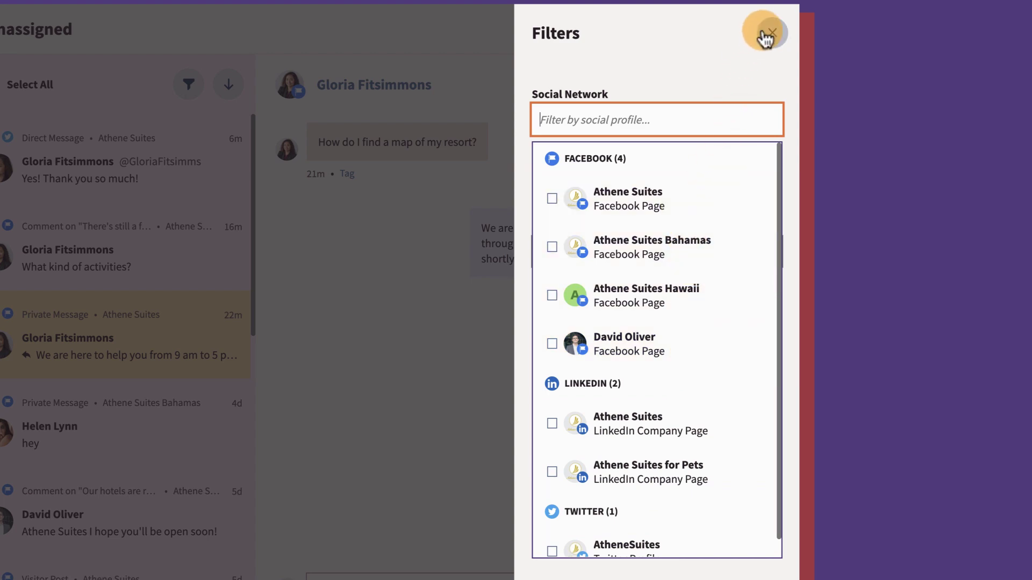
{"action": "left_click", "coordinate": [765, 37]}
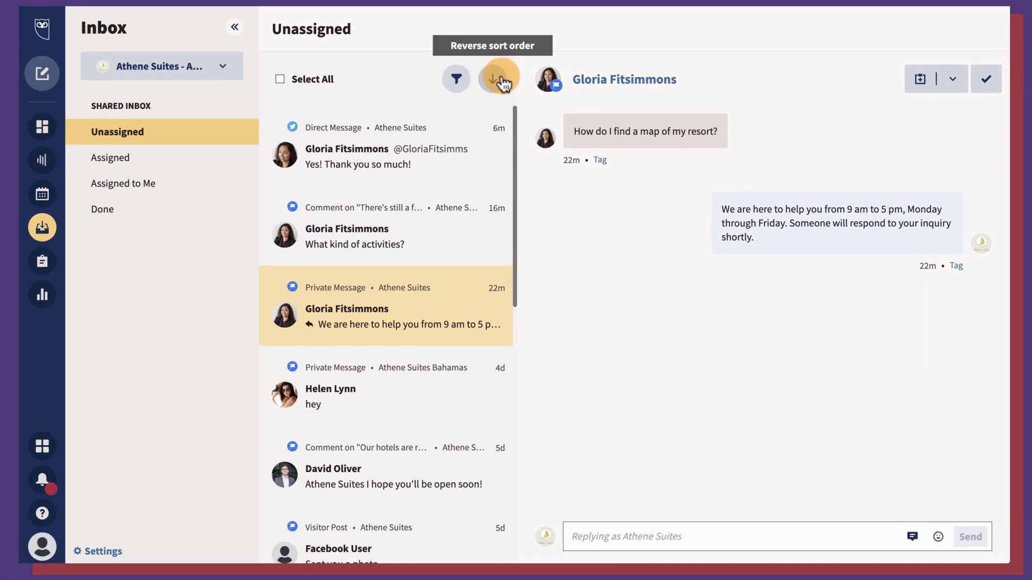
- Reverse the conversation sort order and open the 'What kind of activities?' comment
{"action": "left_click", "coordinate": [503, 81]}
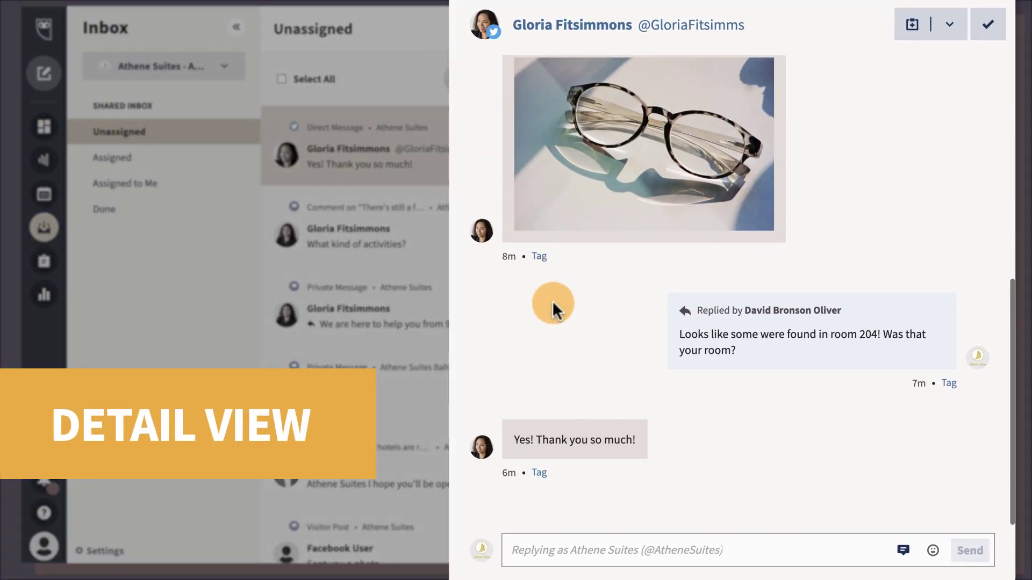
{"action": "scroll", "coordinate": [552, 301], "scroll_direction": "up", "scroll_amount": 6}
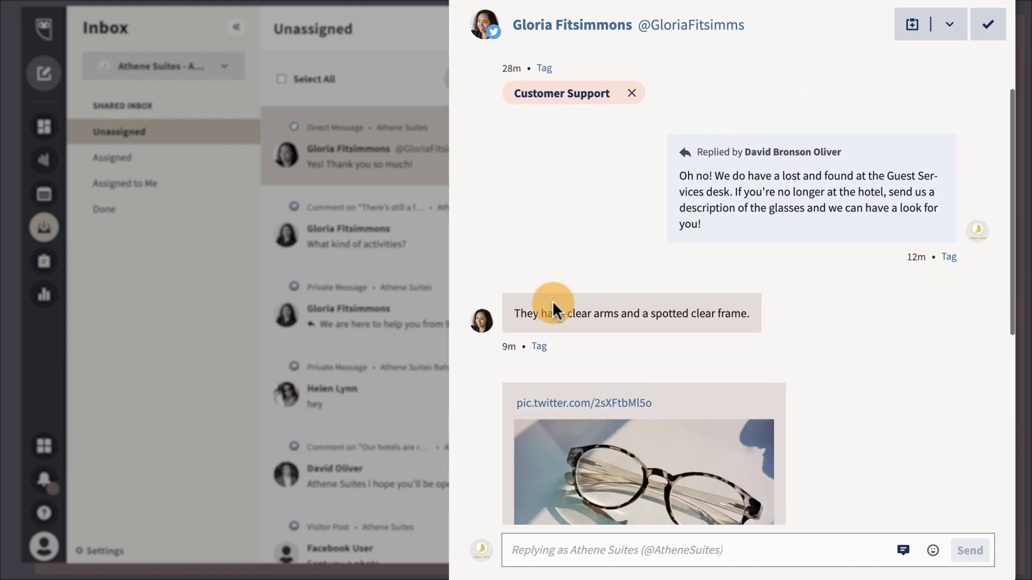
{"action": "scroll", "coordinate": [553, 306], "scroll_direction": "up", "scroll_amount": 2}
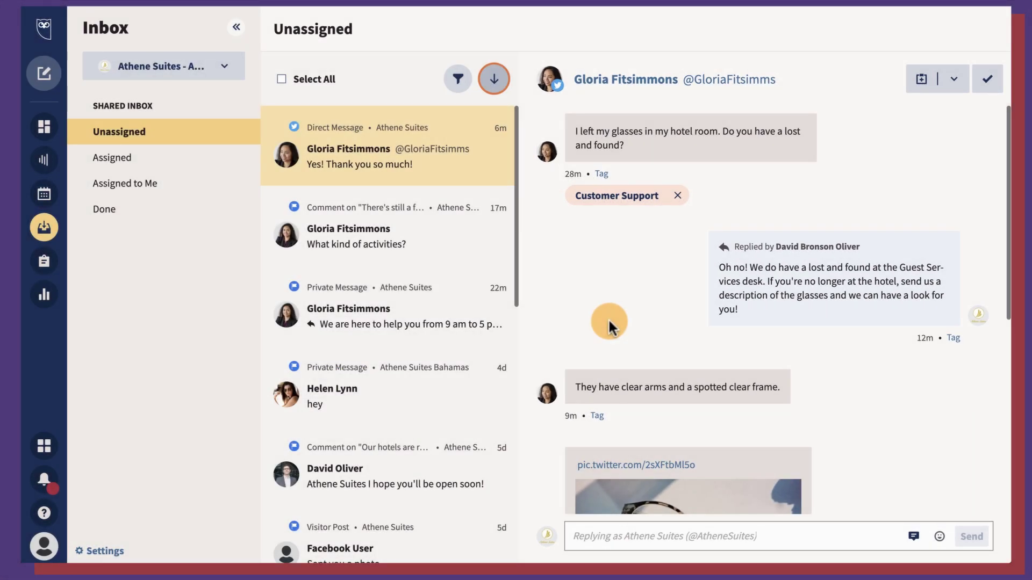
{"action": "left_click", "coordinate": [364, 261]}
- Paste the beach activity schedule reply into a public reply and a private message to the commenter
{"action": "scroll", "coordinate": [554, 263], "scroll_direction": "down", "scroll_amount": 5}
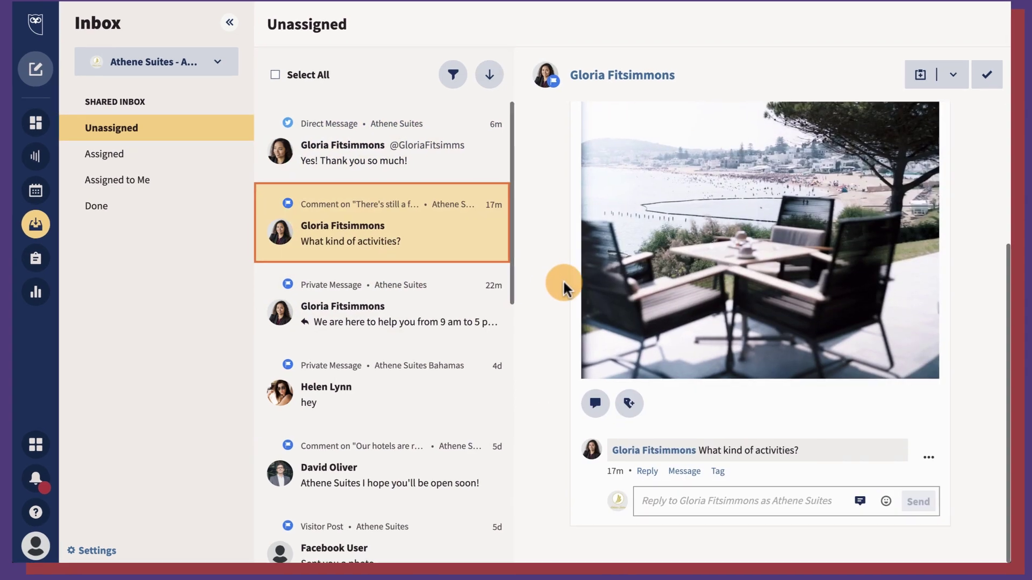
{"action": "left_click", "coordinate": [647, 471]}
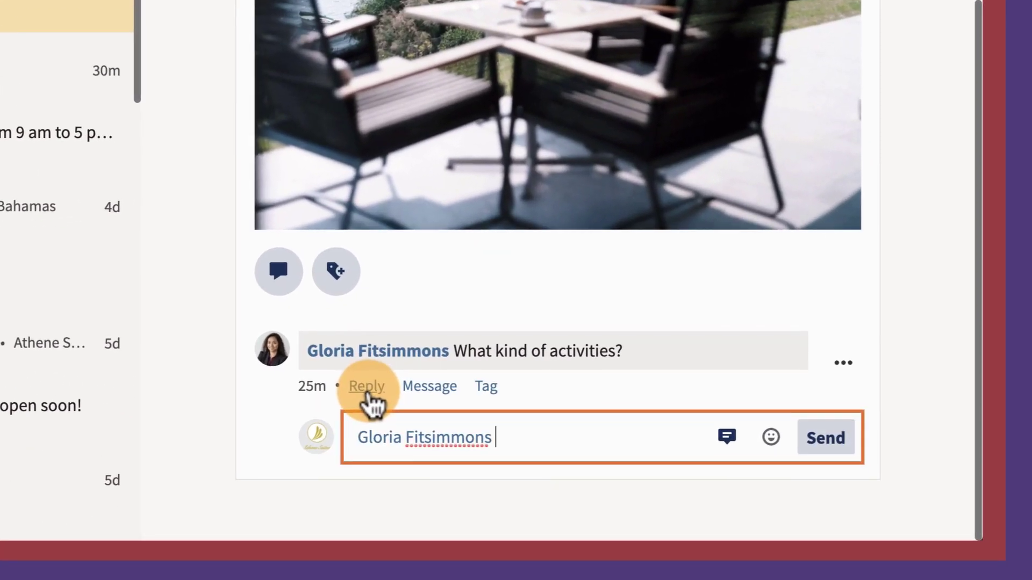
{"action": "type", "text": "the activities change every day! Our beach schedule can be found here! www.athenesuites.com/activityschedule/"}
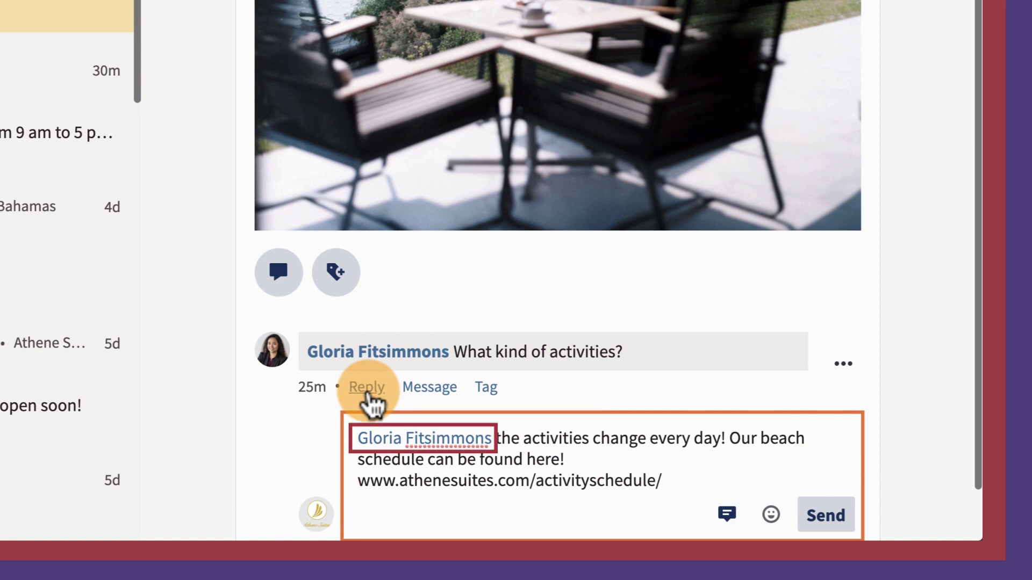
{"action": "left_click", "coordinate": [428, 388]}
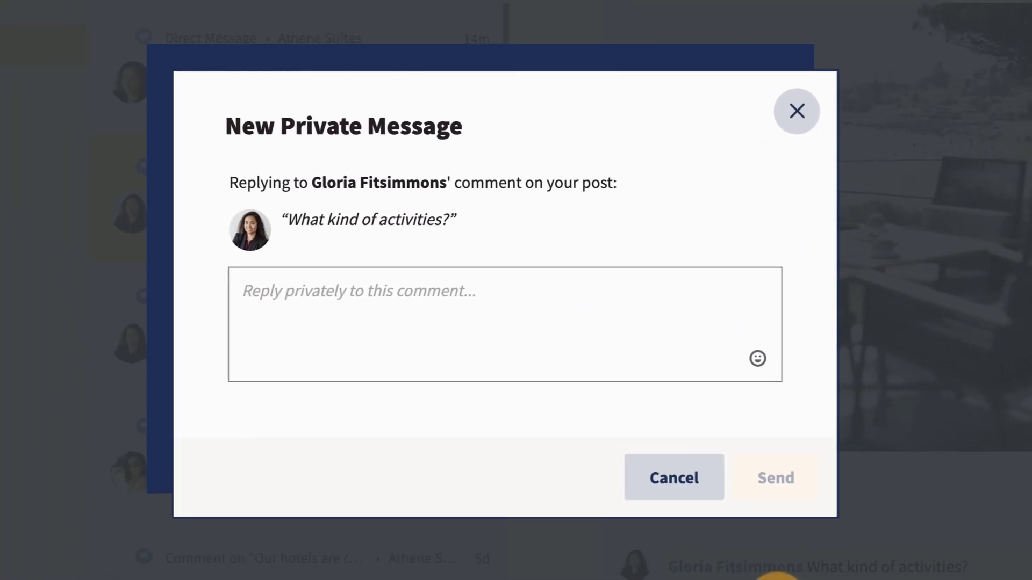
{"action": "type", "text": "the activities change every day! Our beach schedule can be found here! www.athenesuites.com/activityschedule/"}
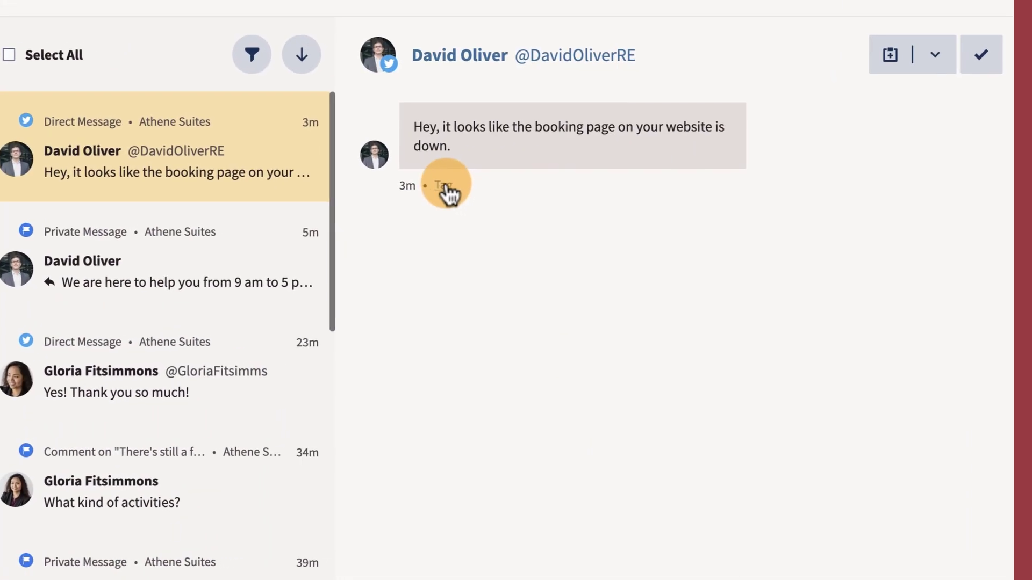
- Tag the booking-page message as Product Feedback and draft the reply 'Thanks for letting us know!'
{"action": "left_click", "coordinate": [448, 188]}
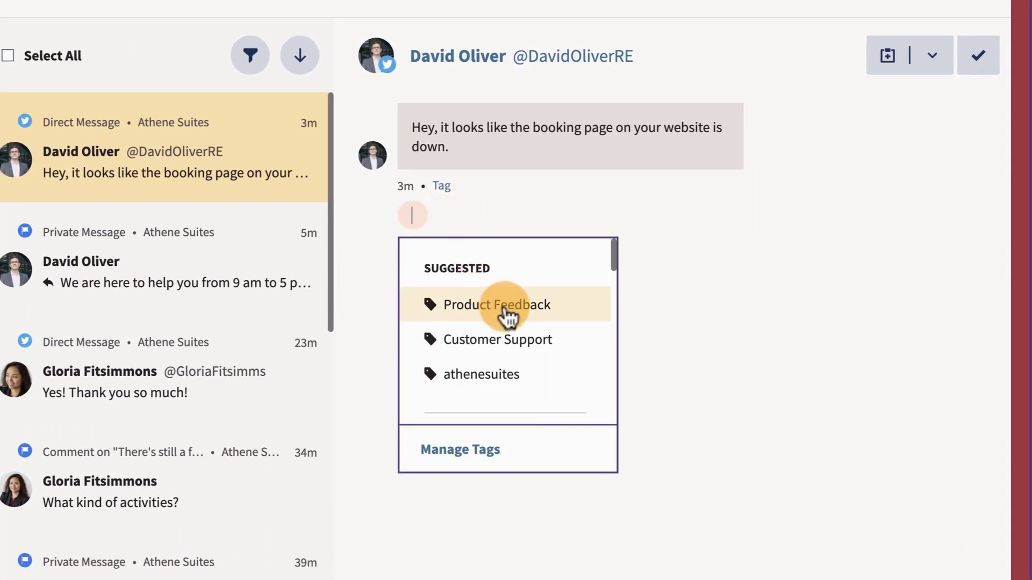
{"action": "left_click", "coordinate": [504, 304]}
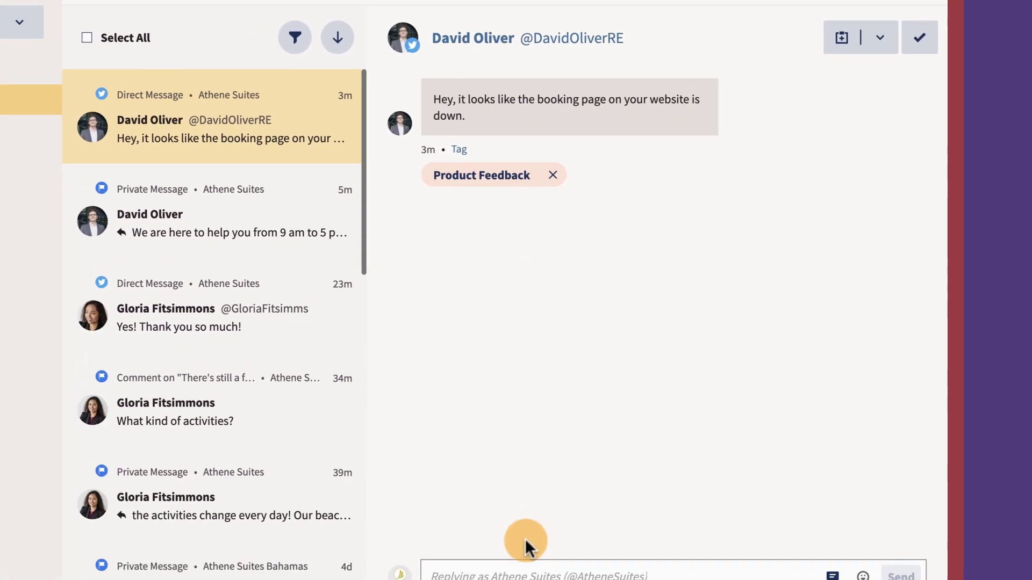
{"action": "left_click", "coordinate": [526, 538]}
{"action": "type", "text": "Thanks for letting us know!"}
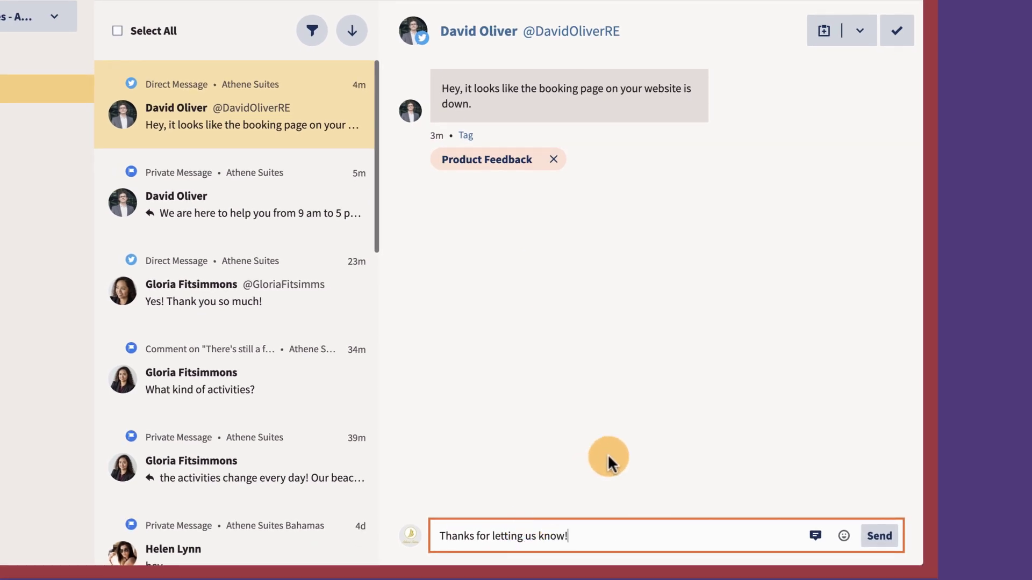
- Assign the booking-page conversation to Customer Support
{"action": "left_click", "coordinate": [861, 32]}
{"action": "left_click", "coordinate": [849, 68]}
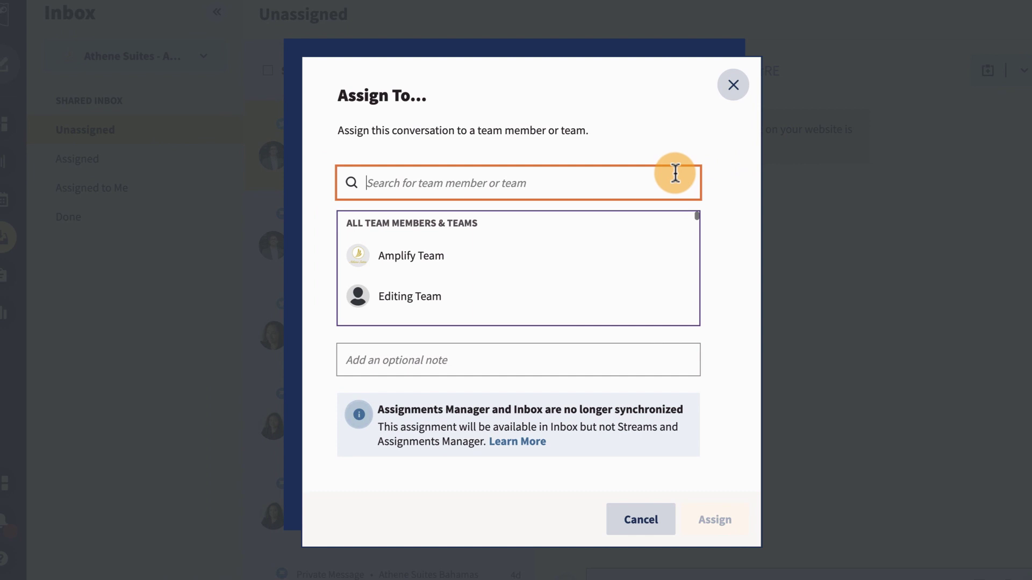
{"action": "type", "text": "c"}
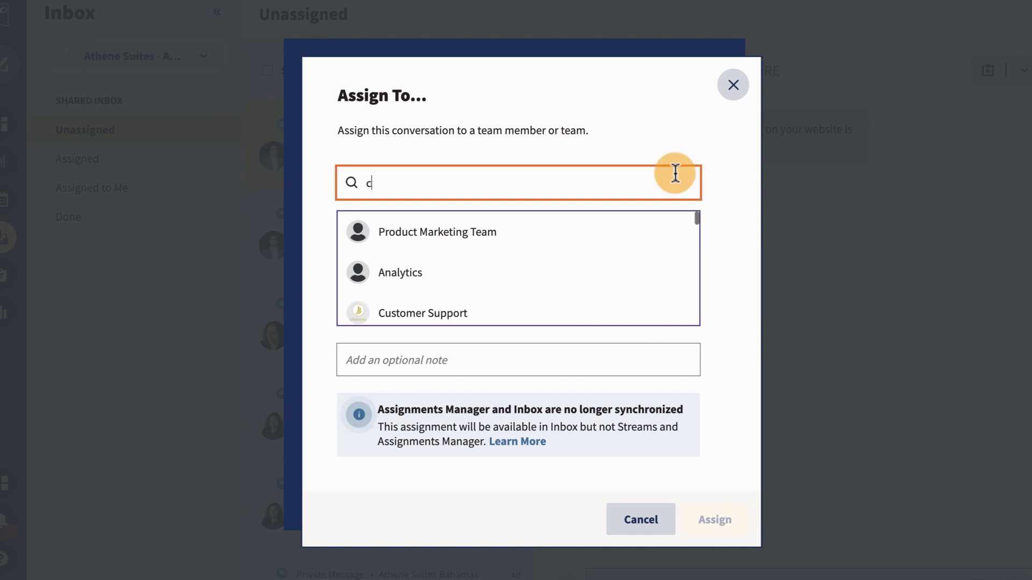
{"action": "left_click", "coordinate": [565, 308]}
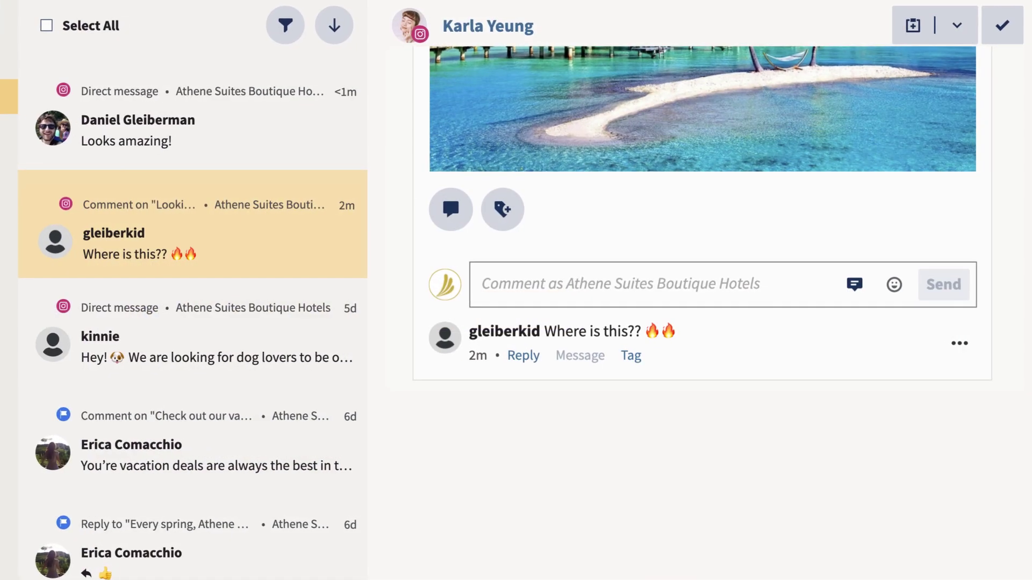
- Start adding an Instagram business social network from Manage accounts and teams
{"action": "left_click", "coordinate": [193, 161]}
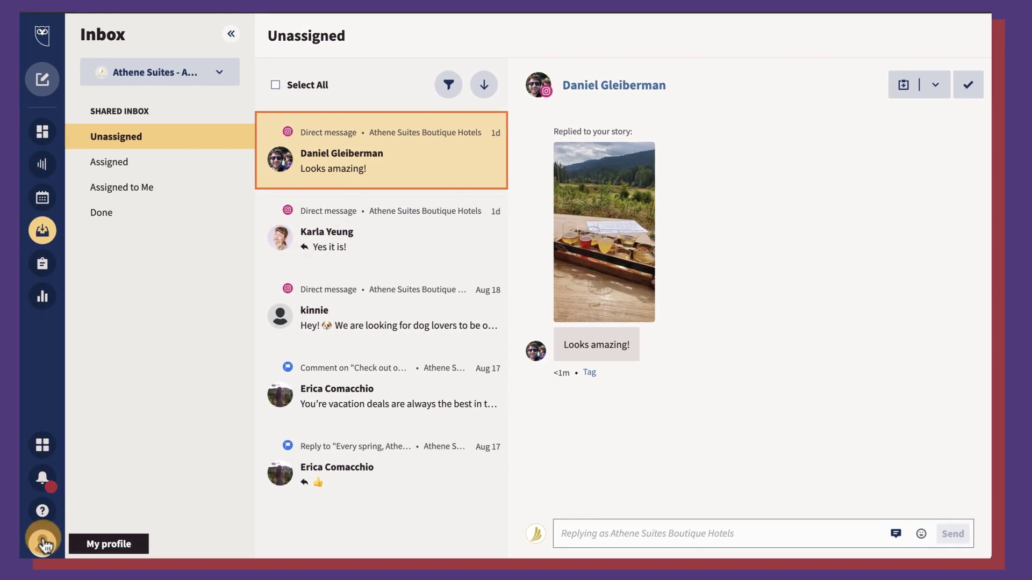
{"action": "left_click", "coordinate": [43, 542]}
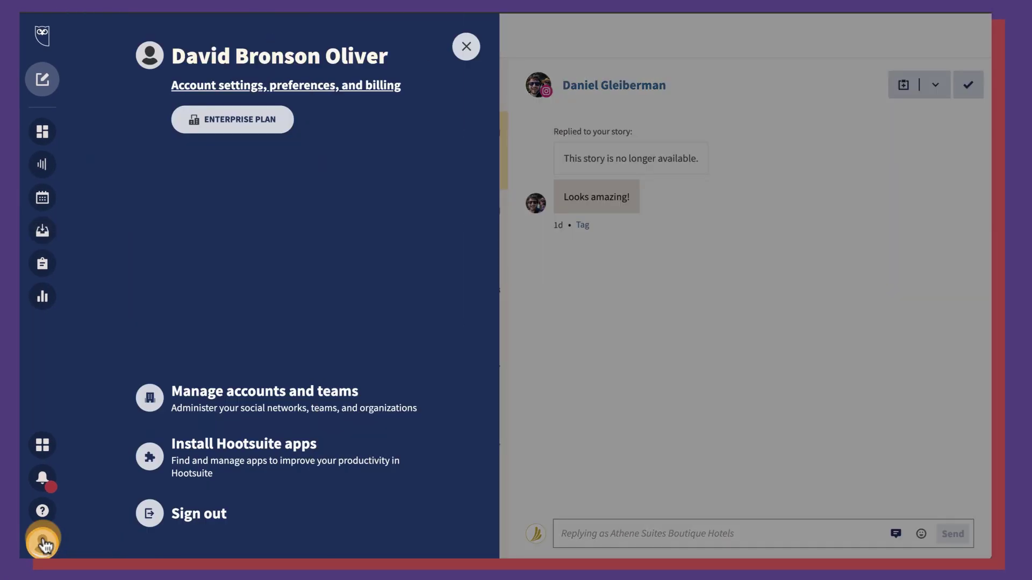
{"action": "left_click", "coordinate": [137, 395]}
{"action": "left_click", "coordinate": [297, 495]}
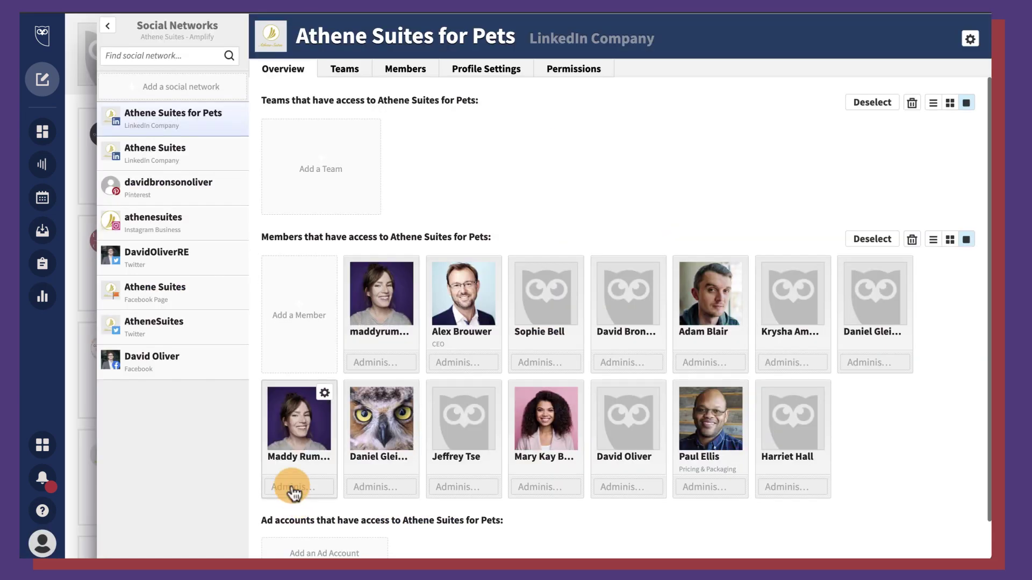
{"action": "left_click", "coordinate": [171, 87]}
{"action": "left_click", "coordinate": [610, 269]}
{"action": "left_click", "coordinate": [625, 295]}
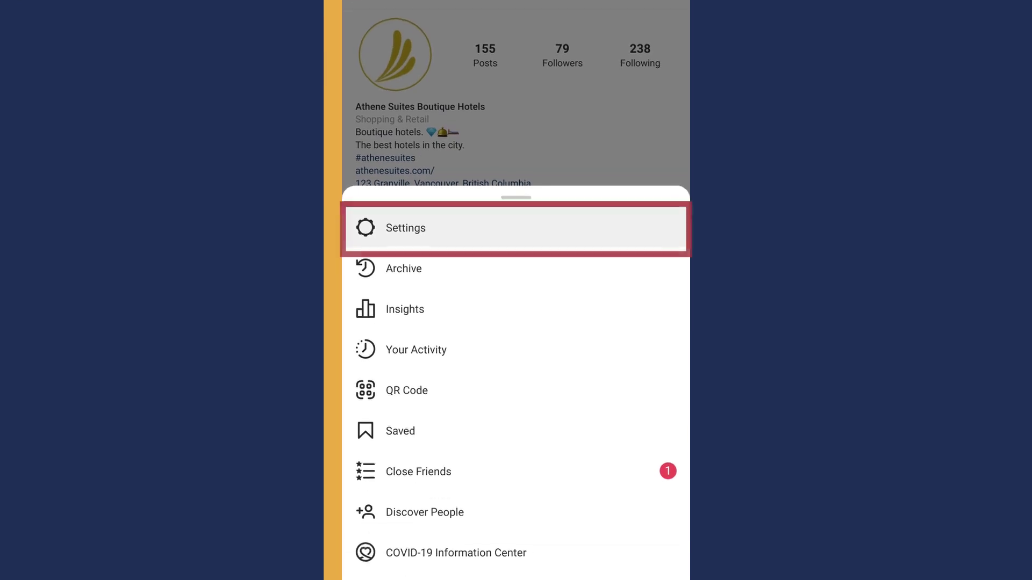
- In Instagram's Privacy > Messages settings, switch on Allow Access to Messages
{"action": "left_click", "coordinate": [426, 233]}
{"action": "left_click", "coordinate": [466, 177]}
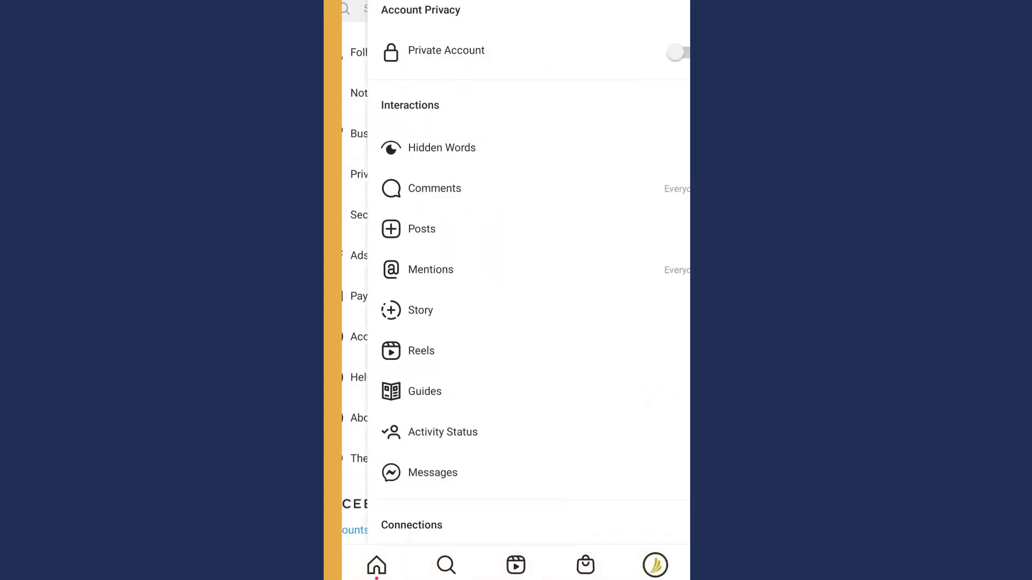
{"action": "left_click", "coordinate": [466, 474]}
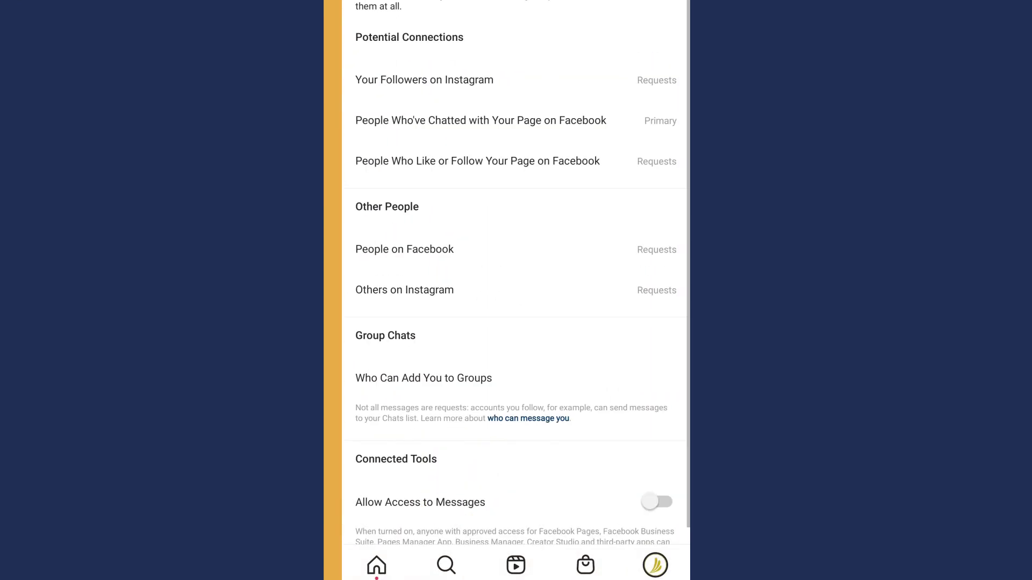
{"action": "left_click", "coordinate": [659, 508]}
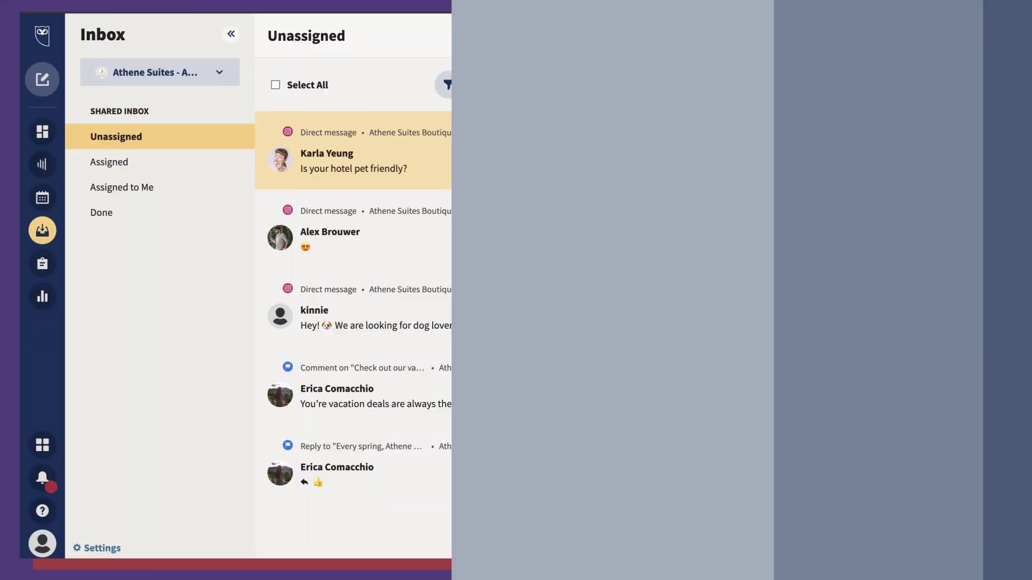
- Send the 'Yes it is!' answer, then assign the story-mention conversation to yourself
{"action": "left_click", "coordinate": [956, 538]}
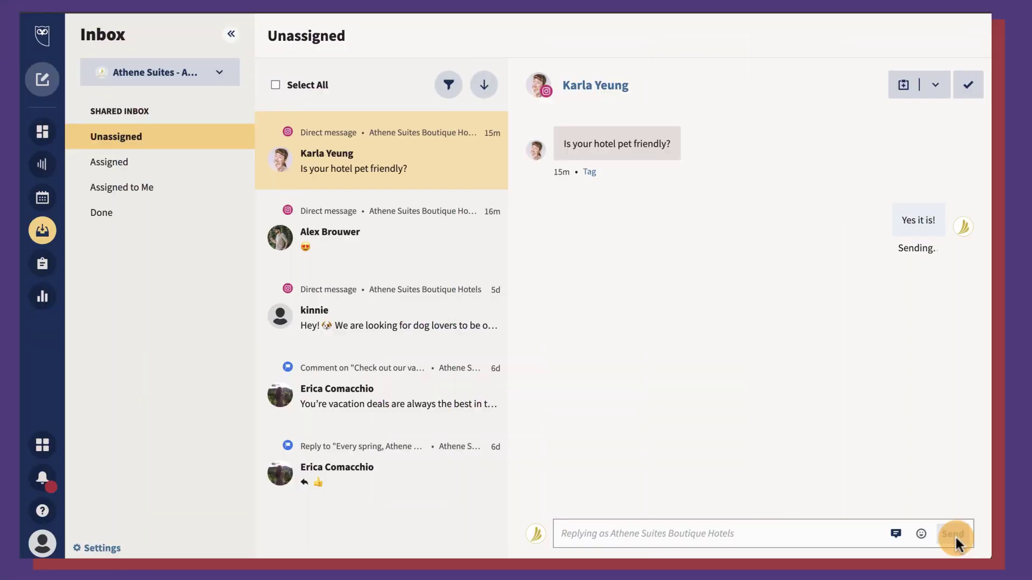
{"action": "mouse_move", "coordinate": [491, 267]}
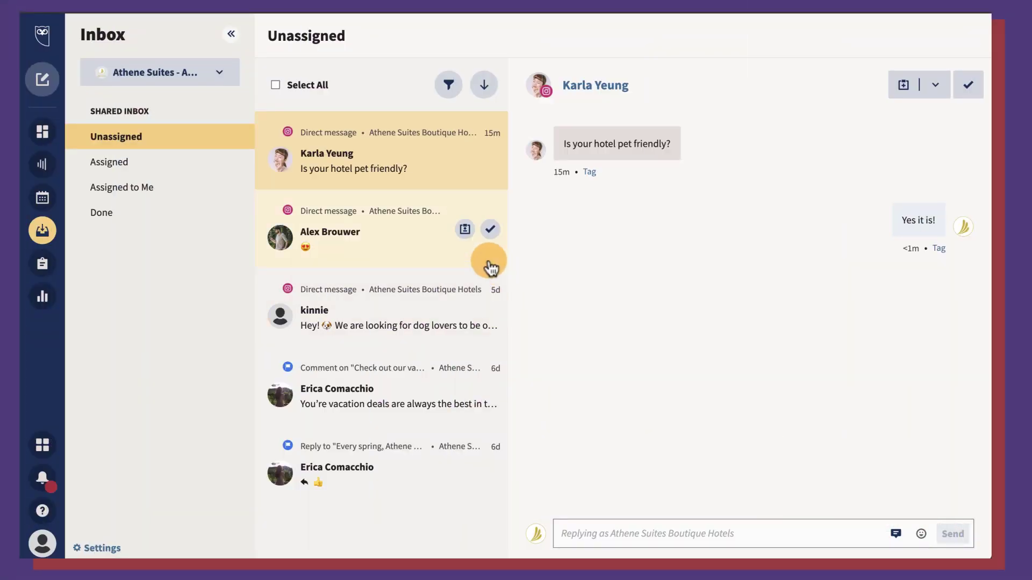
{"action": "left_click", "coordinate": [457, 235]}
{"action": "left_click", "coordinate": [463, 232]}
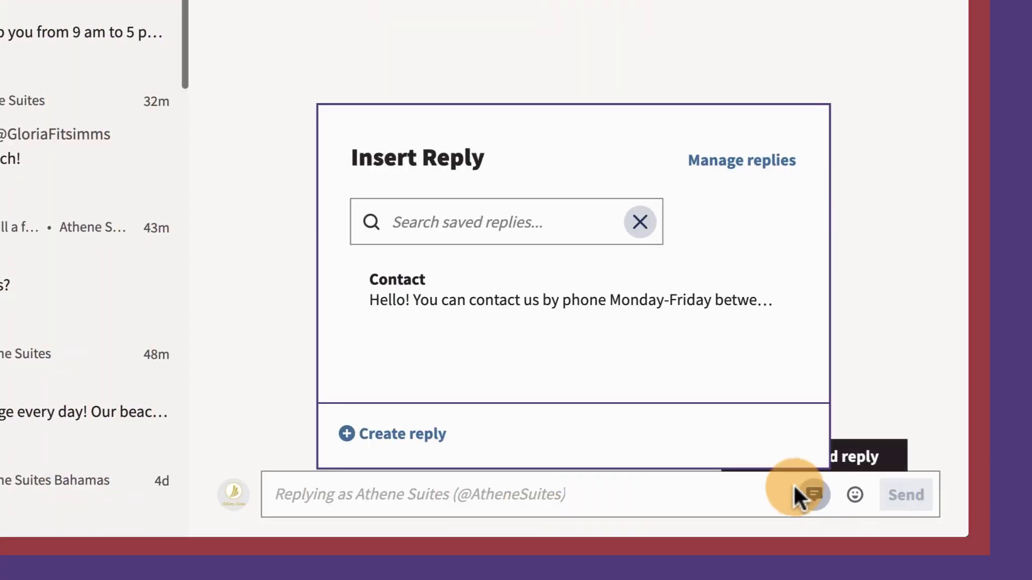
- Save a new reply 'Hours' with Mon–Fri 8am-5pm and Sat & Sun 12pm-5pm hours
{"action": "left_click", "coordinate": [422, 433]}
{"action": "left_click", "coordinate": [510, 250]}
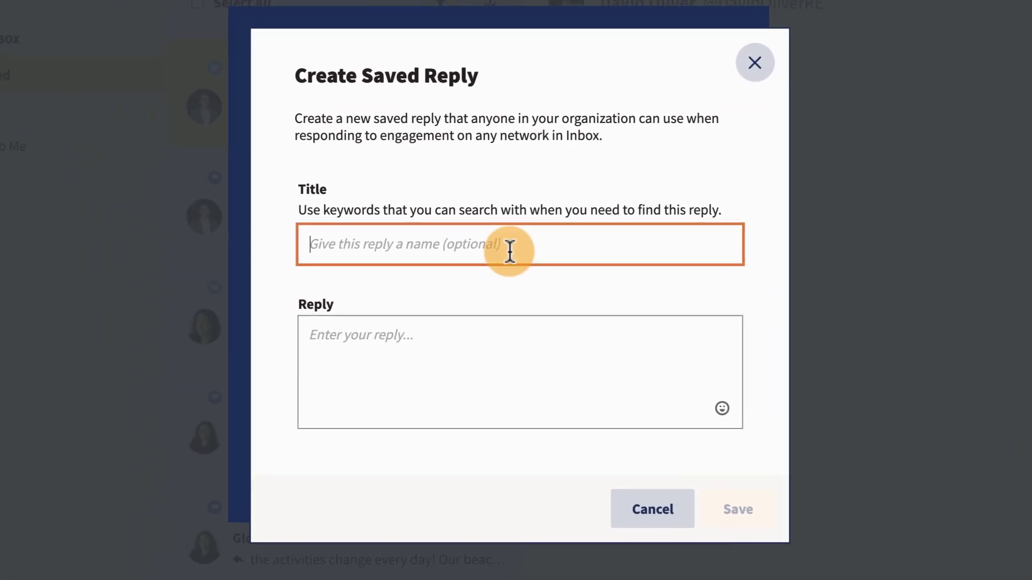
{"action": "type", "text": "Hours"}
{"action": "left_click", "coordinate": [522, 373]}
{"action": "type", "text": "Hello! Our hours are: Monday - Friday 8am-5pm Saturday & Sunday 12pm - 5pm"}
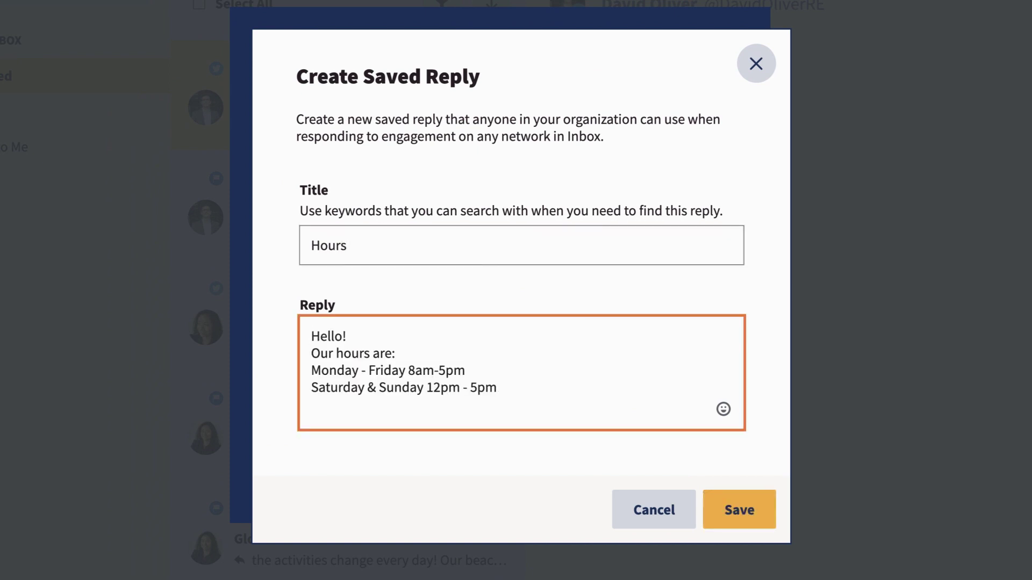
{"action": "left_click", "coordinate": [726, 517]}
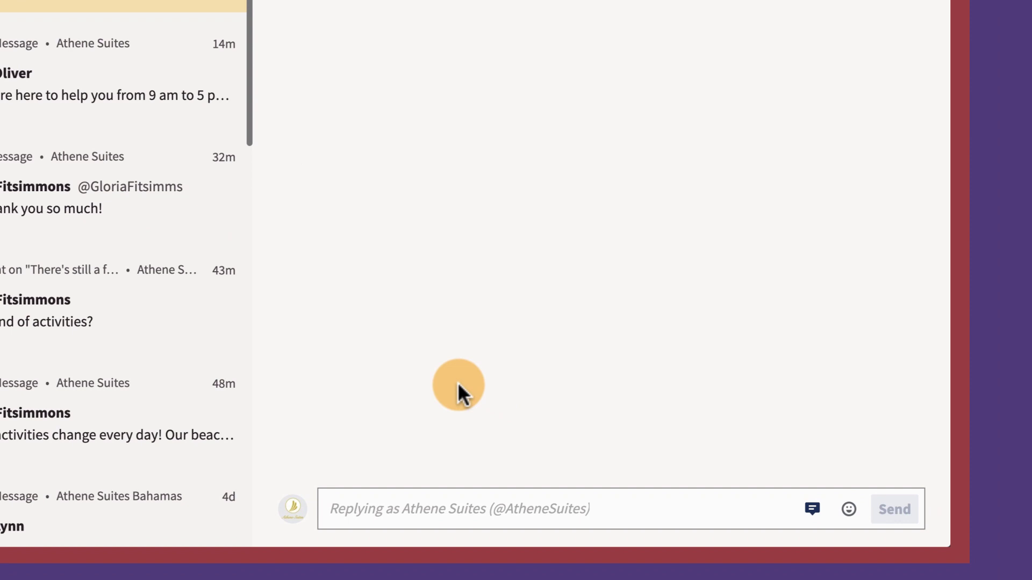
- Insert the Hours saved reply and send it in the current conversation
{"action": "left_click", "coordinate": [812, 506]}
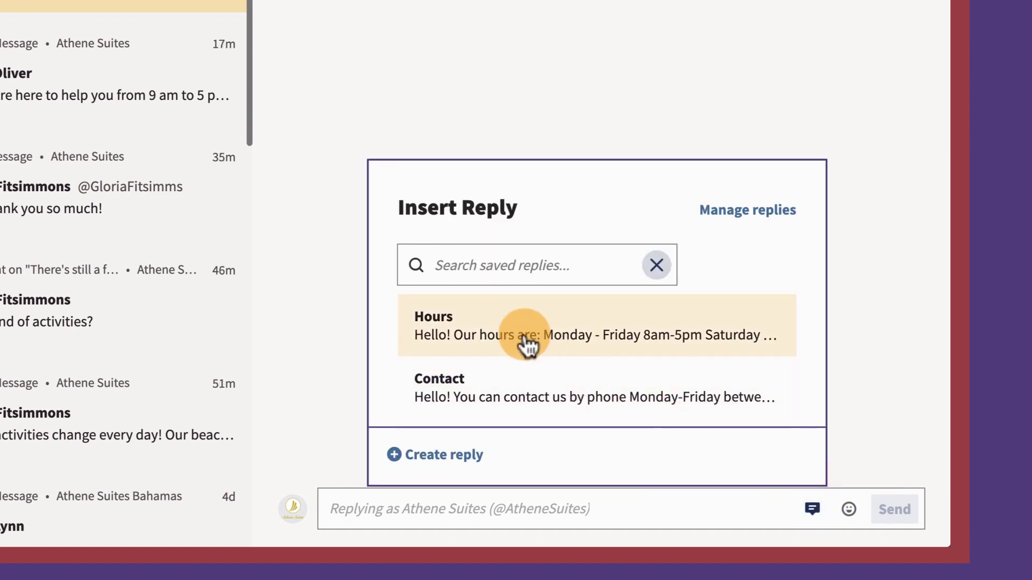
{"action": "left_click", "coordinate": [523, 334]}
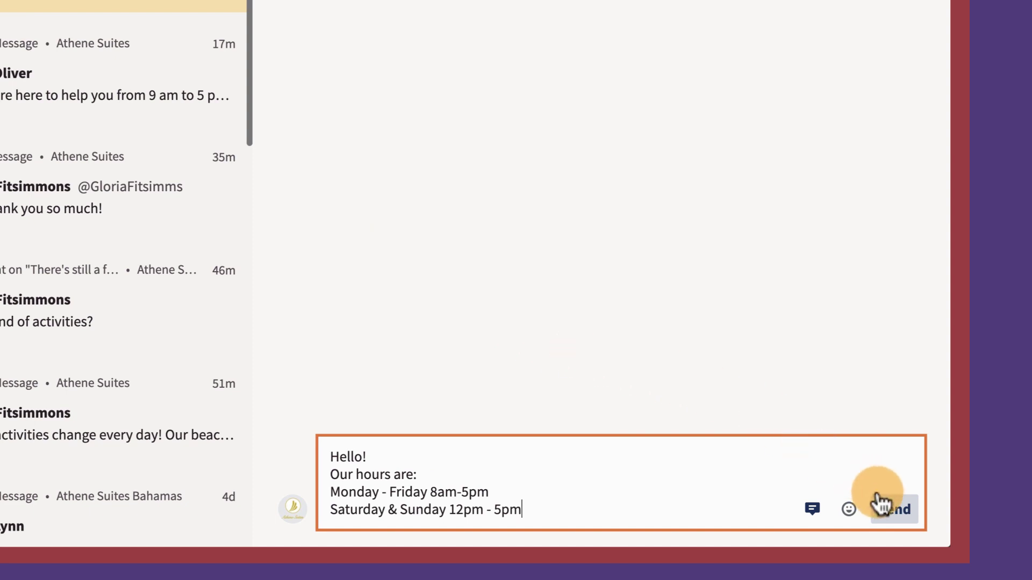
{"action": "left_click", "coordinate": [882, 503]}
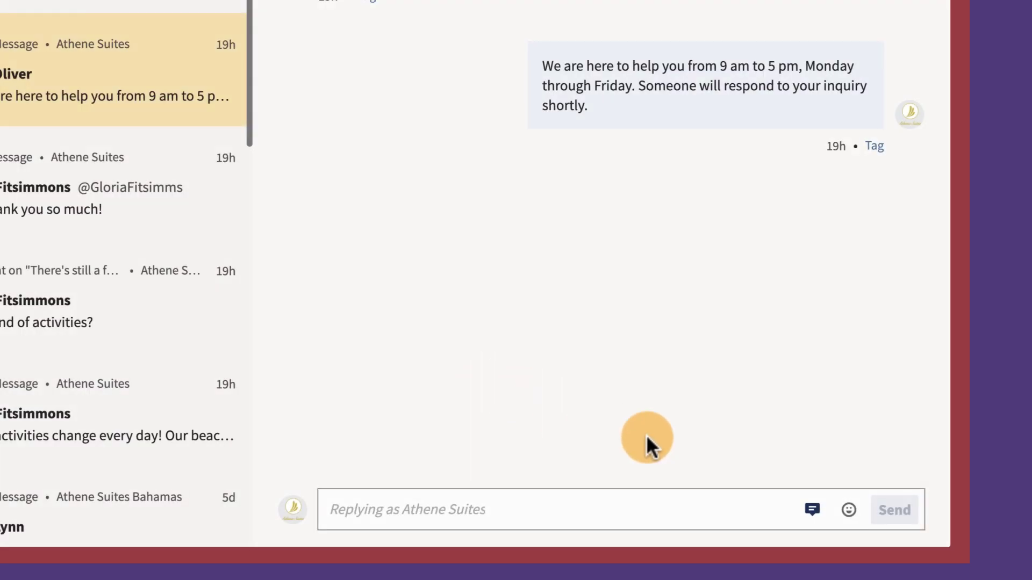
- Insert the suggested Hours reply in the next conversation and send it
{"action": "left_click", "coordinate": [813, 511]}
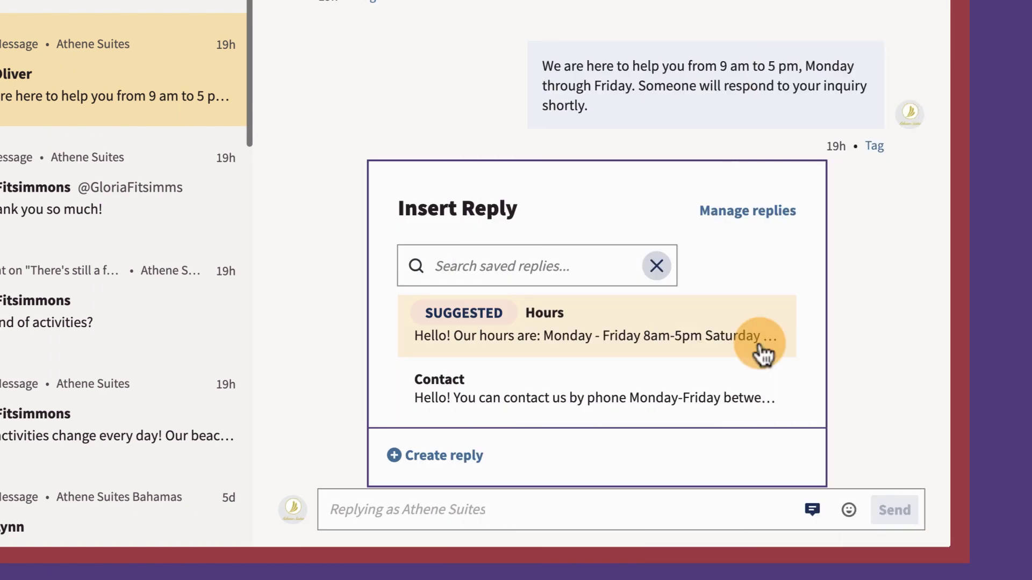
{"action": "left_click", "coordinate": [760, 345]}
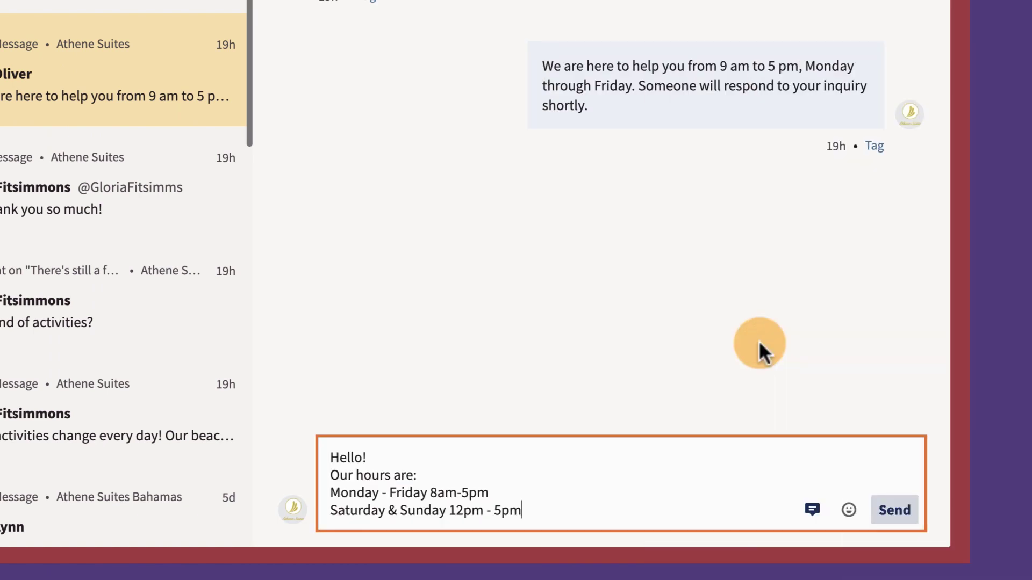
{"action": "left_click", "coordinate": [888, 513]}
- Open Manage replies and edit the Hours reply, changing the weekday start from 8 to 9
{"action": "left_click", "coordinate": [812, 511]}
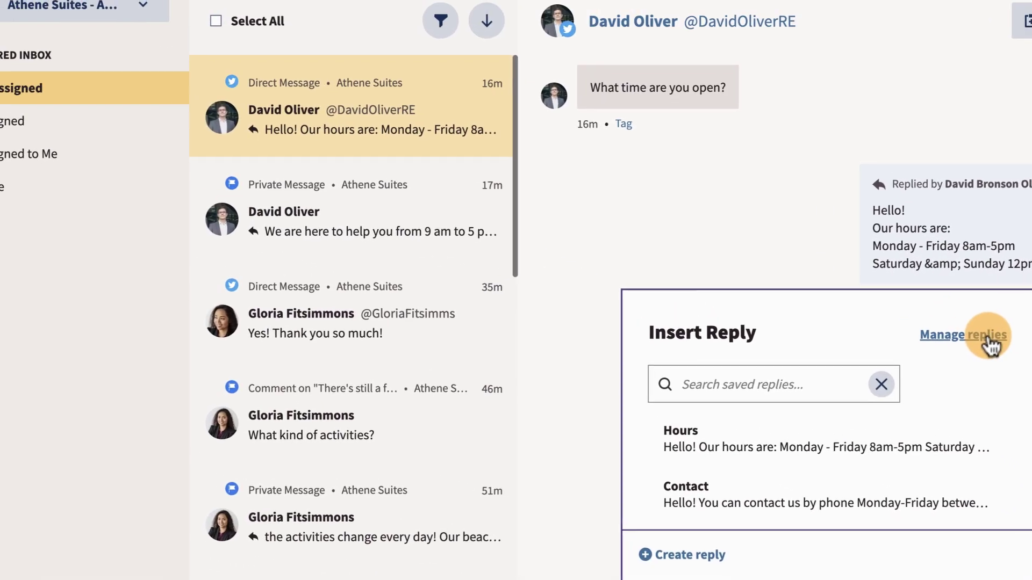
{"action": "left_click", "coordinate": [747, 209]}
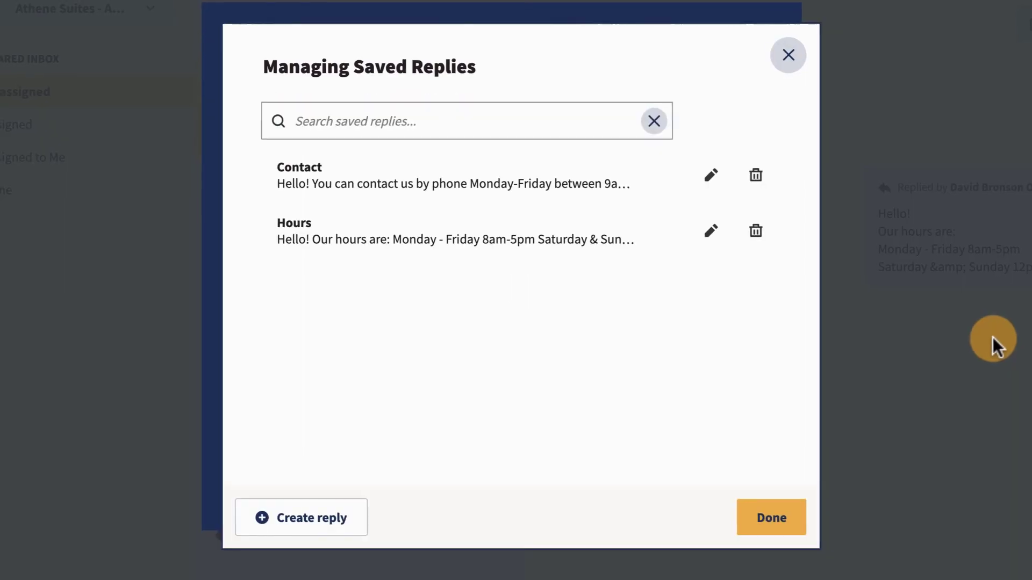
{"action": "left_click", "coordinate": [720, 244]}
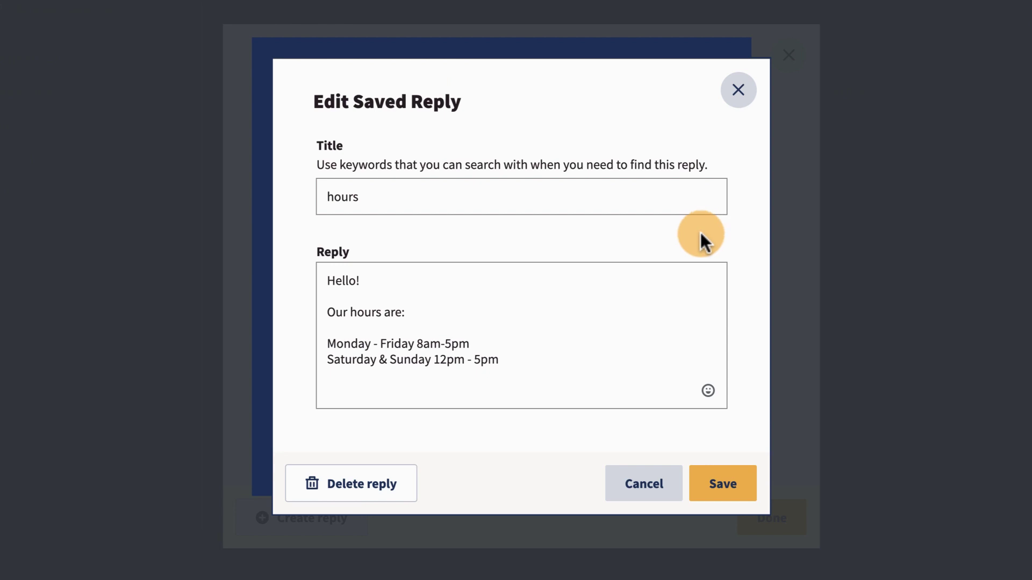
{"action": "left_click", "coordinate": [420, 343]}
{"action": "key", "text": "BackSpace"}
{"action": "type", "text": "9"}
{"action": "left_click", "coordinate": [479, 388]}
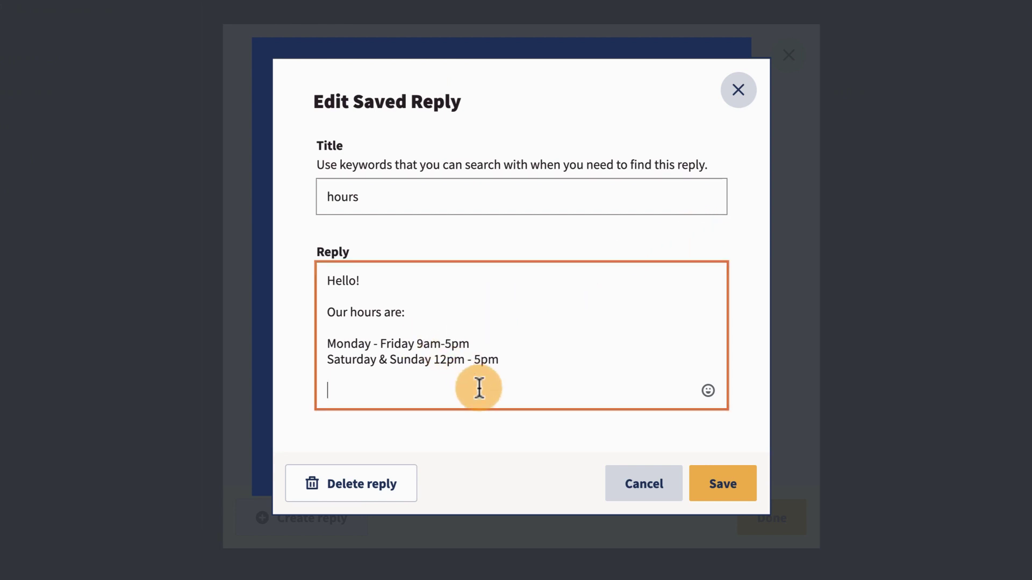
- Delete the Hours saved reply, confirm the deletion, and finish managing replies
{"action": "left_click", "coordinate": [357, 489]}
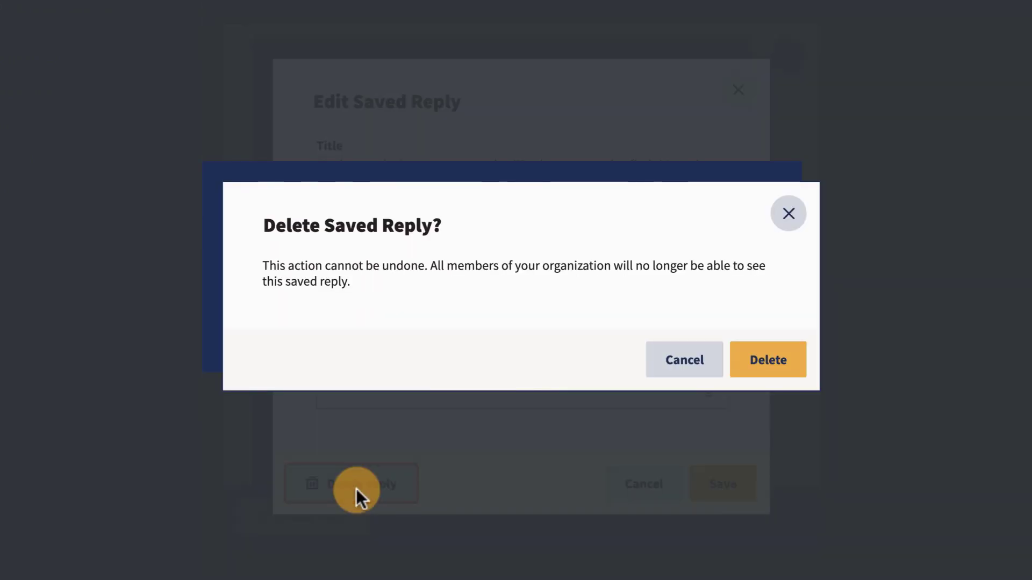
{"action": "left_click", "coordinate": [746, 371]}
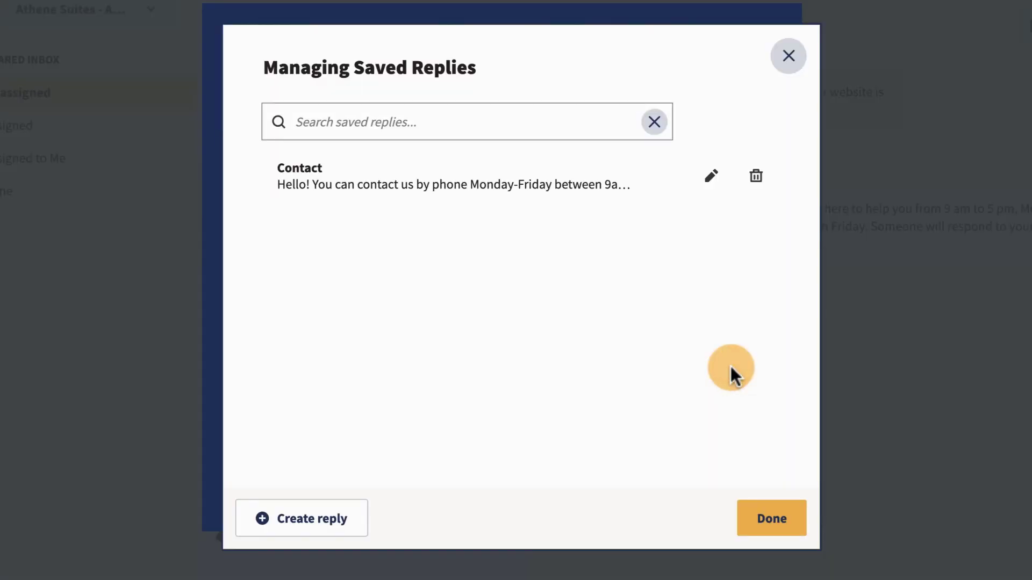
{"action": "left_click", "coordinate": [779, 508]}
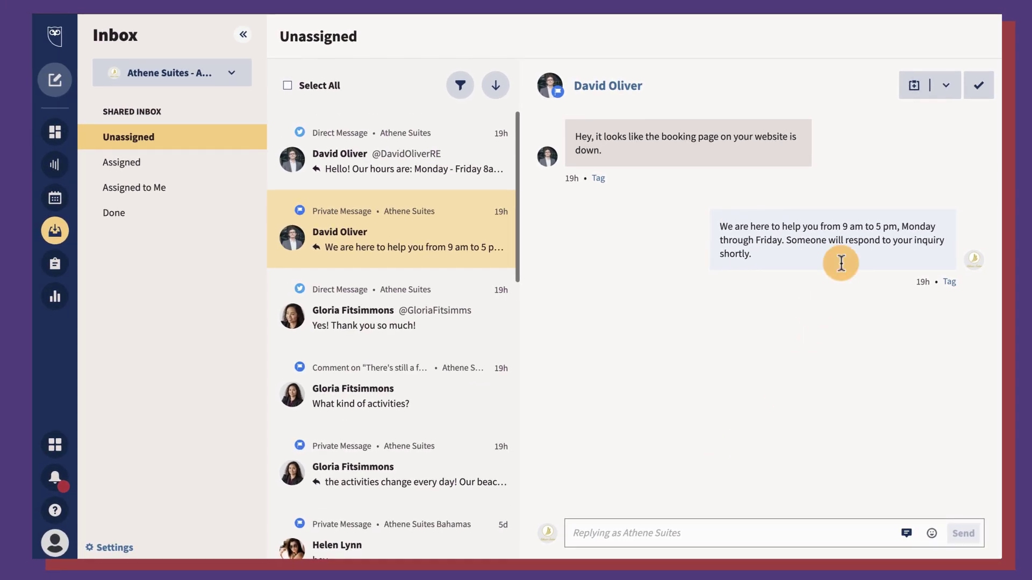
- Switch from Assigned back to Unassigned and dismiss the top Twitter direct message
{"action": "left_click", "coordinate": [945, 87]}
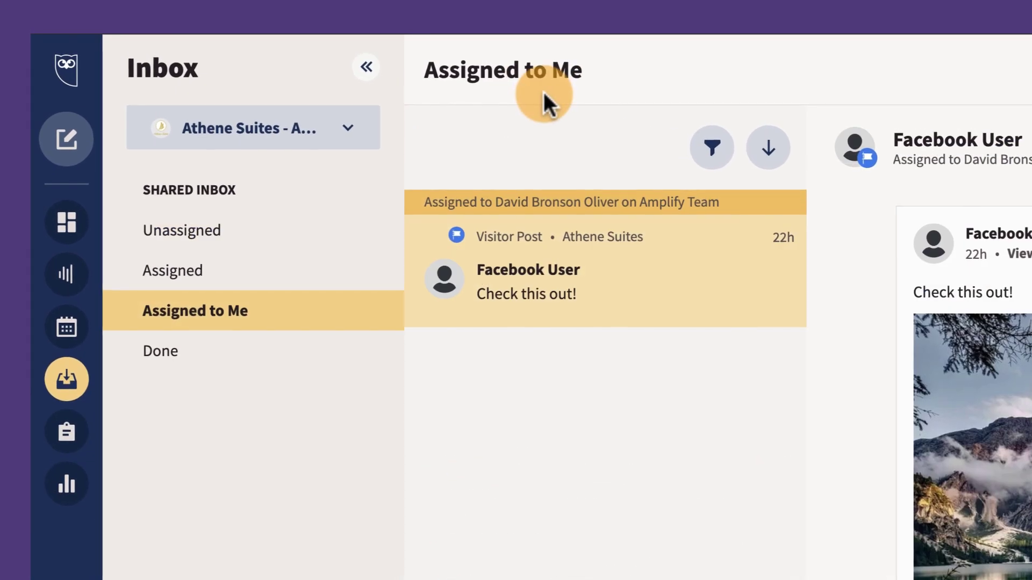
{"action": "left_click", "coordinate": [253, 272]}
{"action": "left_click", "coordinate": [246, 232]}
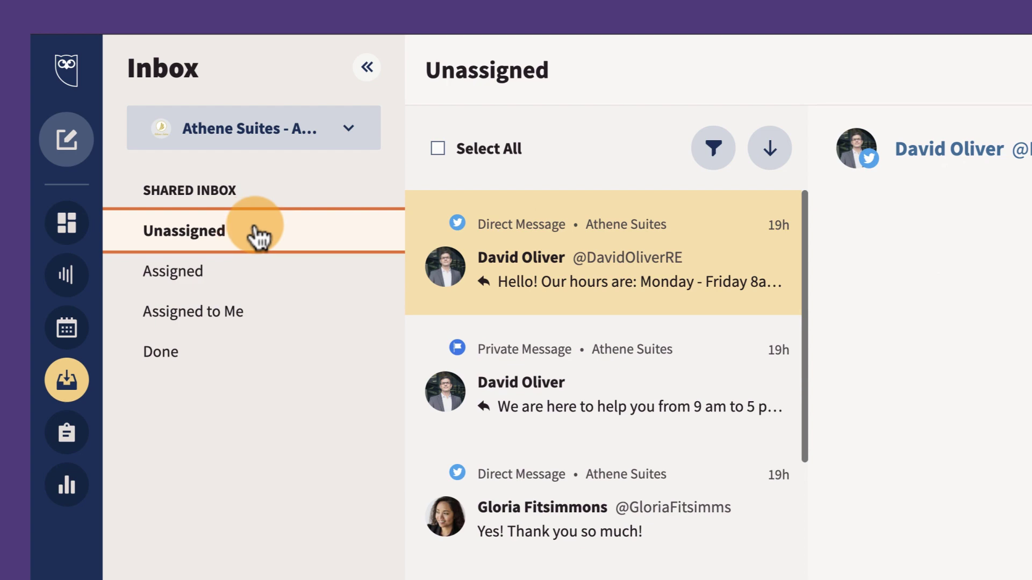
{"action": "mouse_move", "coordinate": [701, 257]}
{"action": "left_click", "coordinate": [771, 264]}
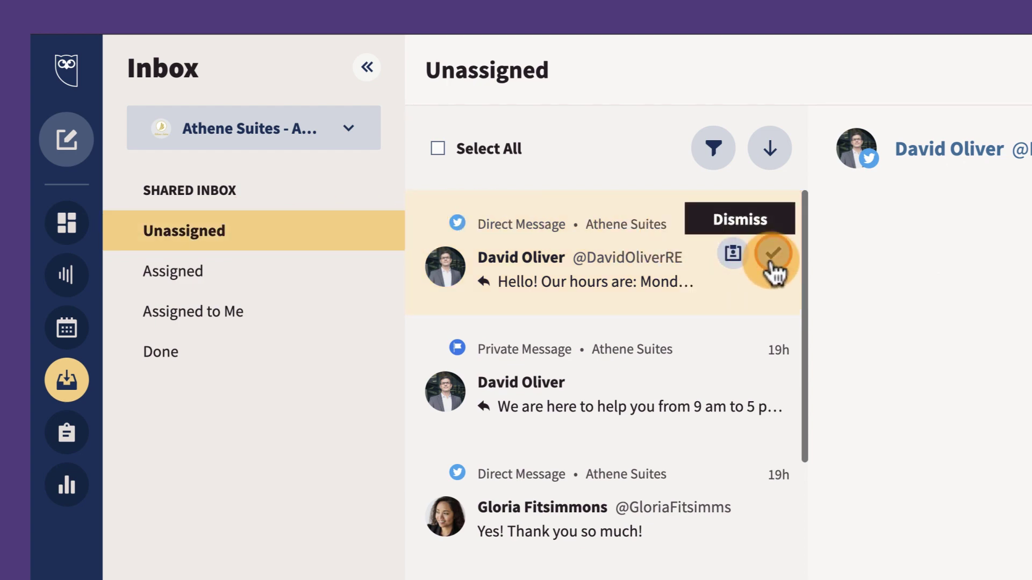
{"action": "left_click", "coordinate": [713, 148]}
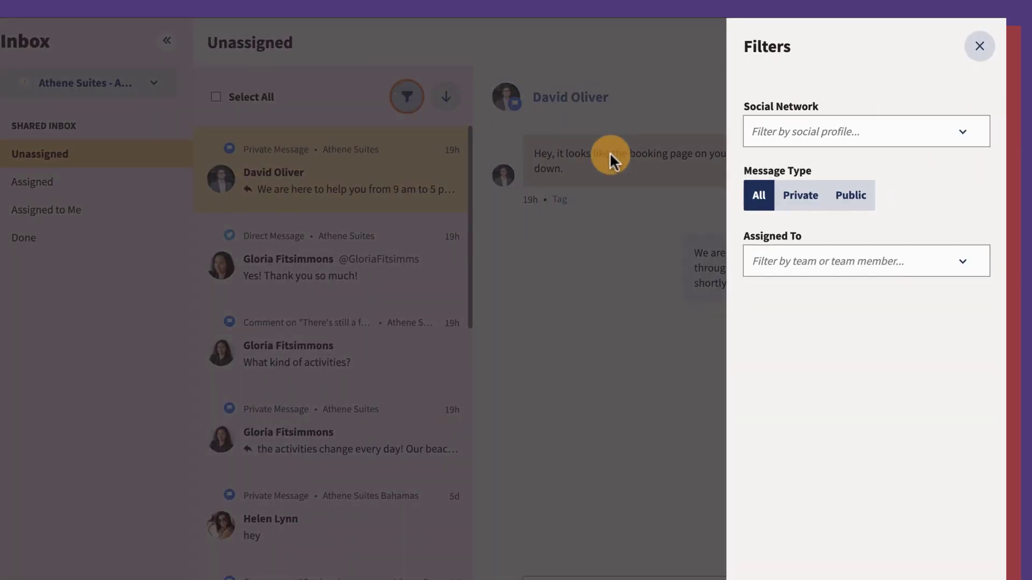
- Check the 8 teams under the Assigned To filter, close Filters, and show the booking-page assign options
{"action": "left_click", "coordinate": [928, 263]}
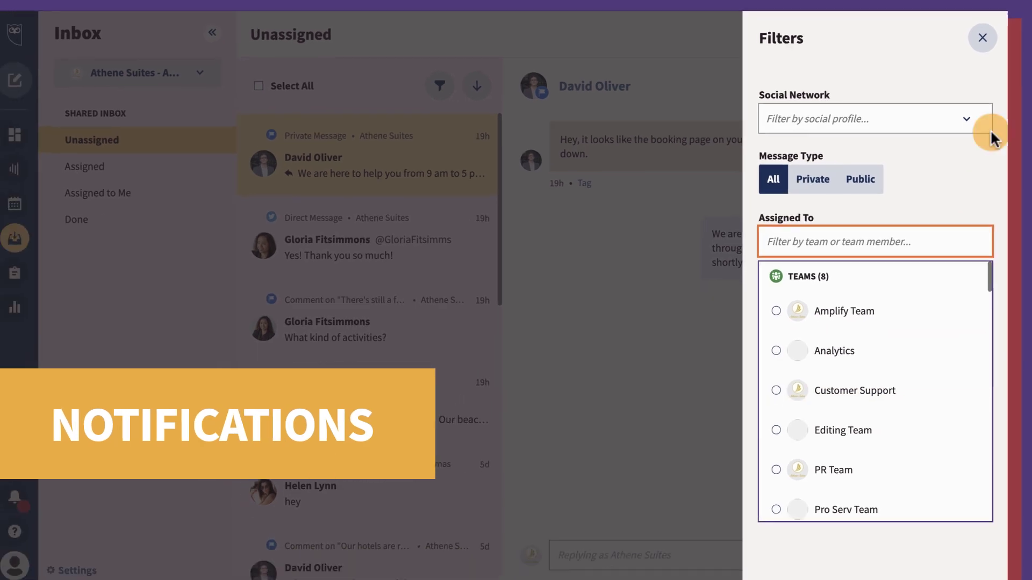
{"action": "left_click", "coordinate": [984, 35]}
{"action": "left_click", "coordinate": [951, 81]}
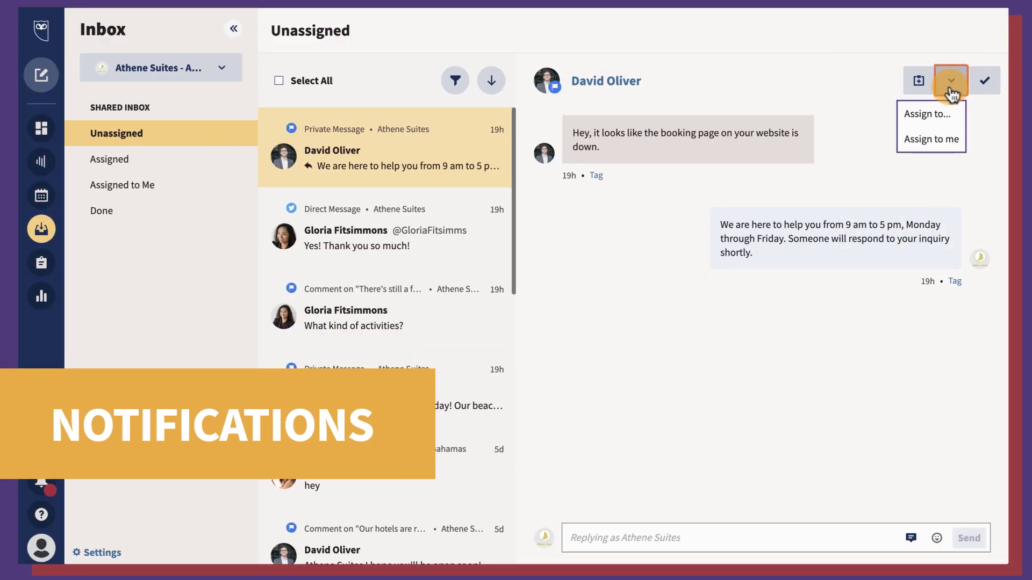